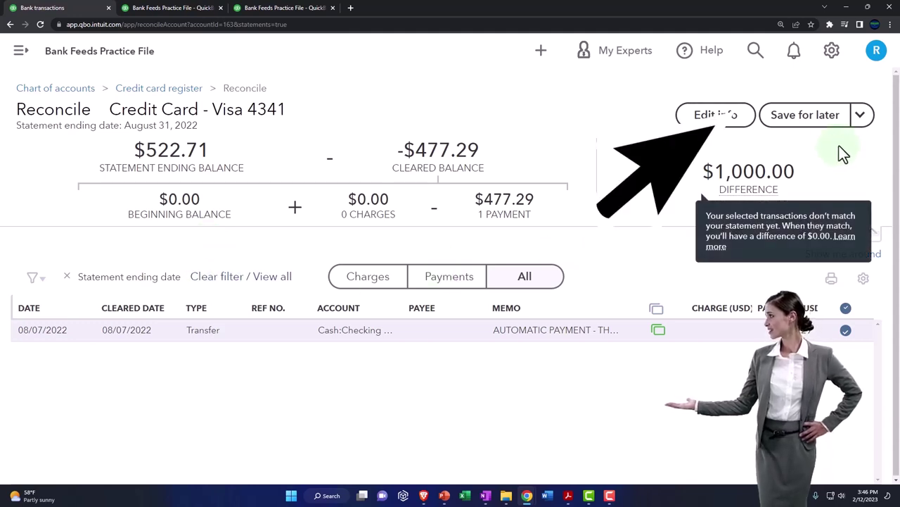
Save the Visa credit card reconciliation for later and open the chart of accounts of the Bank Feeds Practice File
{"action": "left_click", "coordinate": [806, 116]}
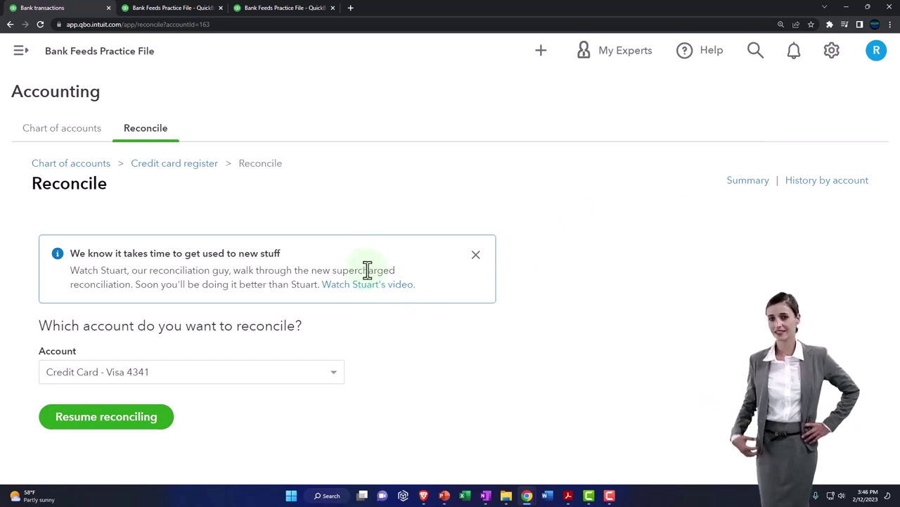
{"action": "left_click", "coordinate": [21, 53]}
{"action": "scroll", "coordinate": [39, 183], "scroll_direction": "down", "scroll_amount": 2}
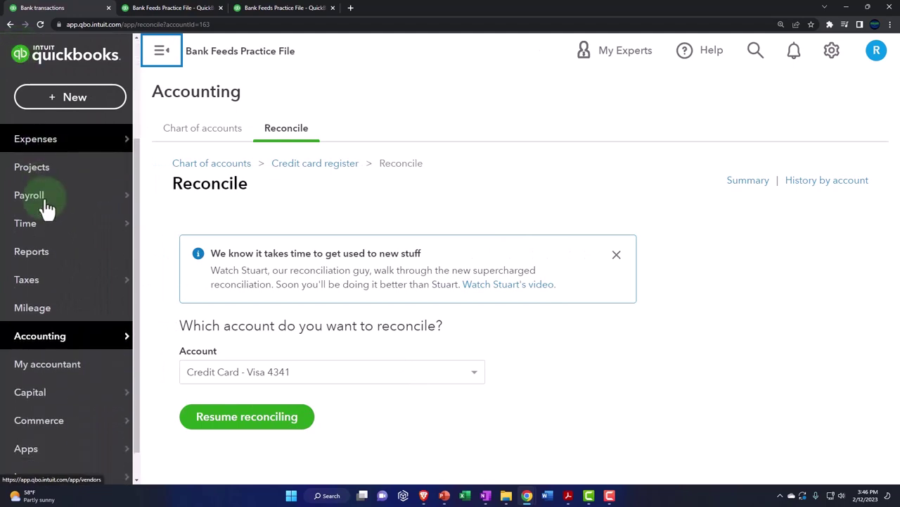
{"action": "mouse_move", "coordinate": [46, 339]}
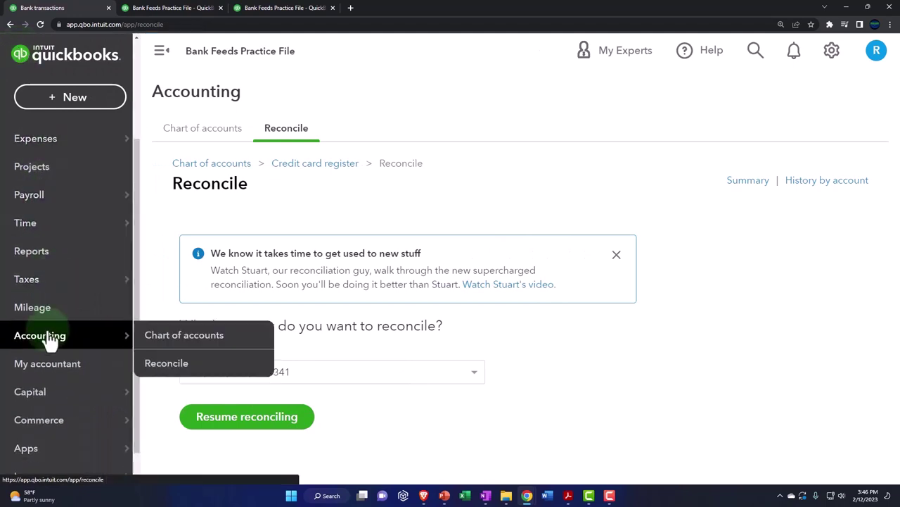
{"action": "left_click", "coordinate": [50, 341]}
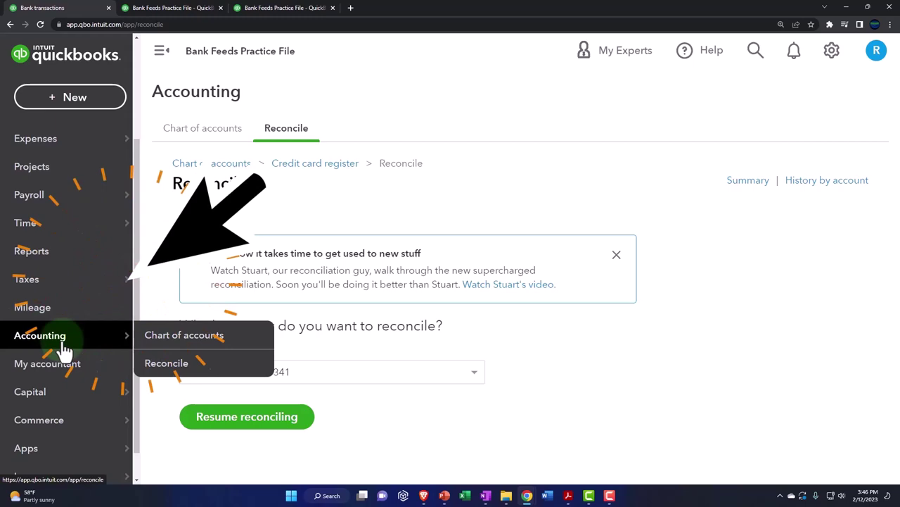
{"action": "left_click", "coordinate": [197, 135]}
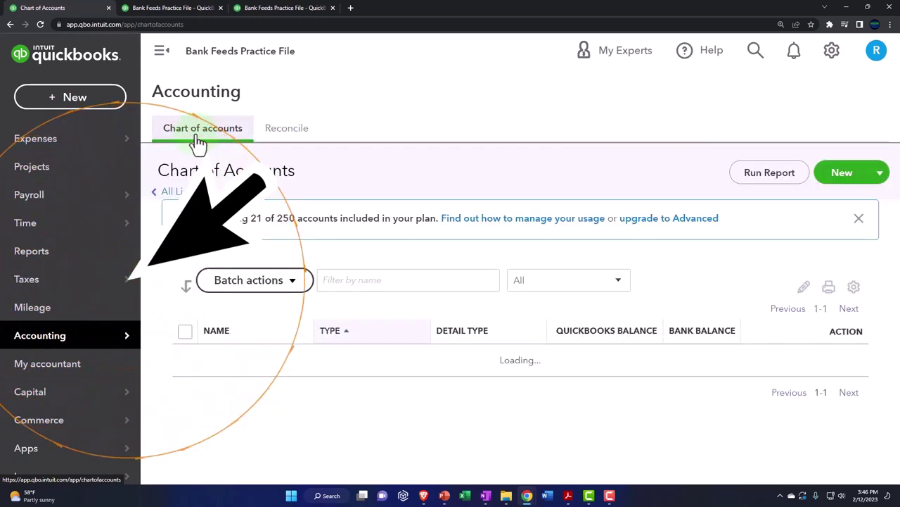
{"action": "left_click", "coordinate": [159, 54]}
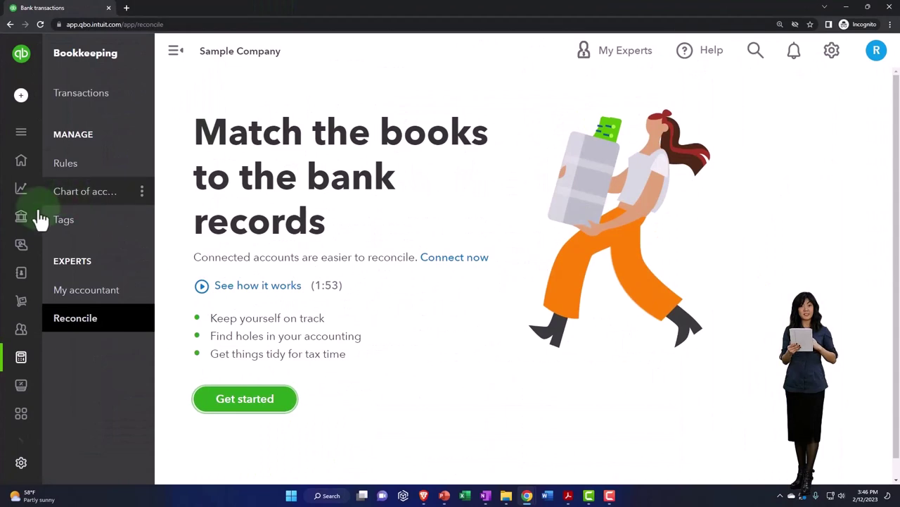
Locate the chart of accounts within the Bookkeeping area of the Sample Company file
{"action": "mouse_move", "coordinate": [30, 256]}
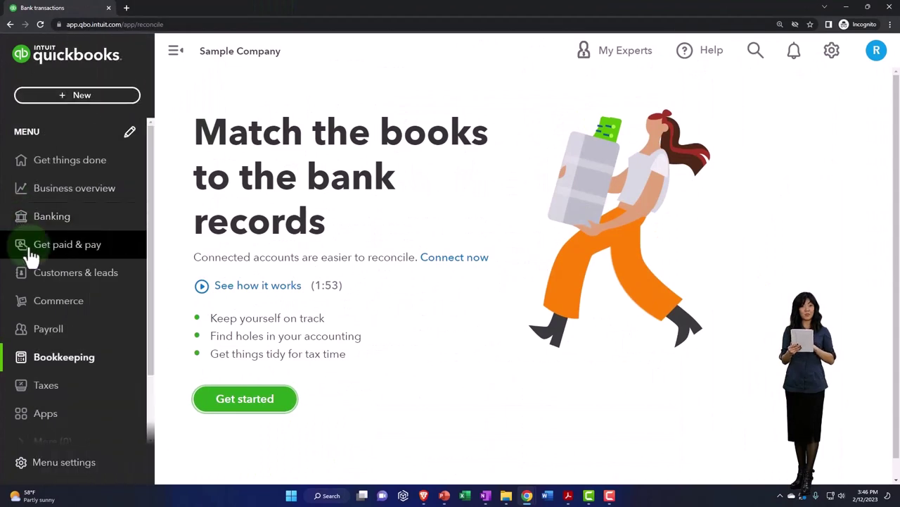
{"action": "left_click", "coordinate": [47, 366]}
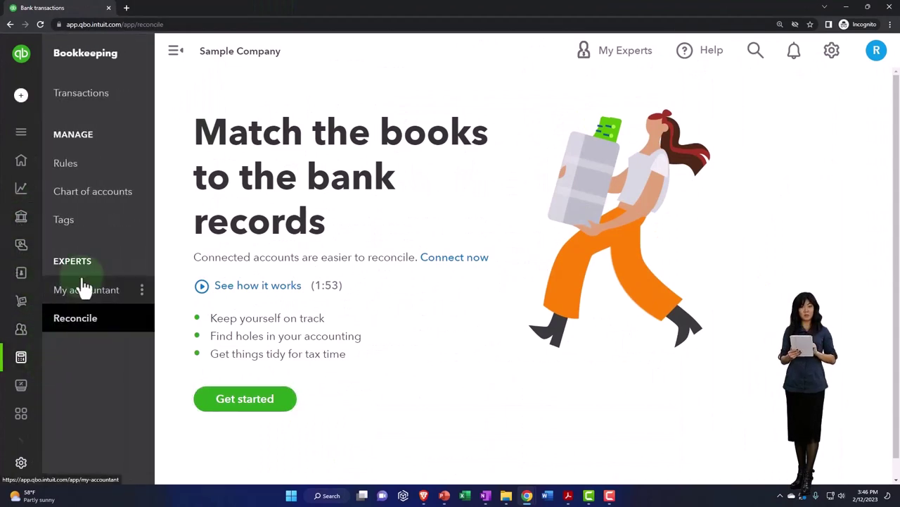
{"action": "left_click", "coordinate": [92, 204]}
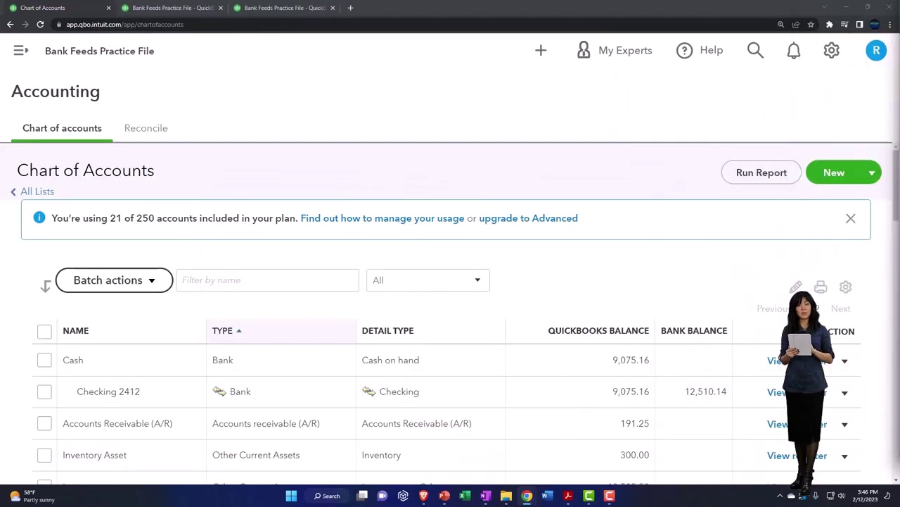
Open the register of the Visa credit card account from the chart of accounts
{"action": "scroll", "coordinate": [416, 357], "scroll_direction": "down", "scroll_amount": 1}
{"action": "scroll", "coordinate": [416, 357], "scroll_direction": "down", "scroll_amount": 5}
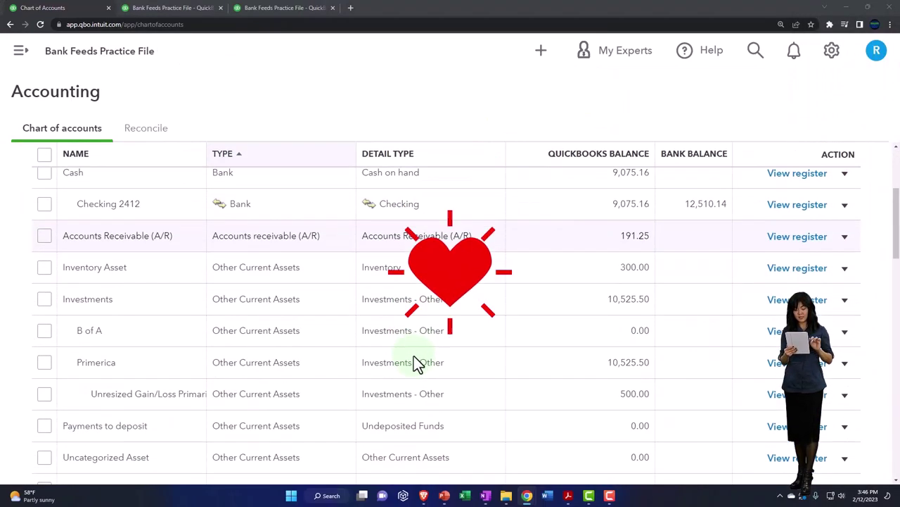
{"action": "scroll", "coordinate": [414, 356], "scroll_direction": "down", "scroll_amount": 1}
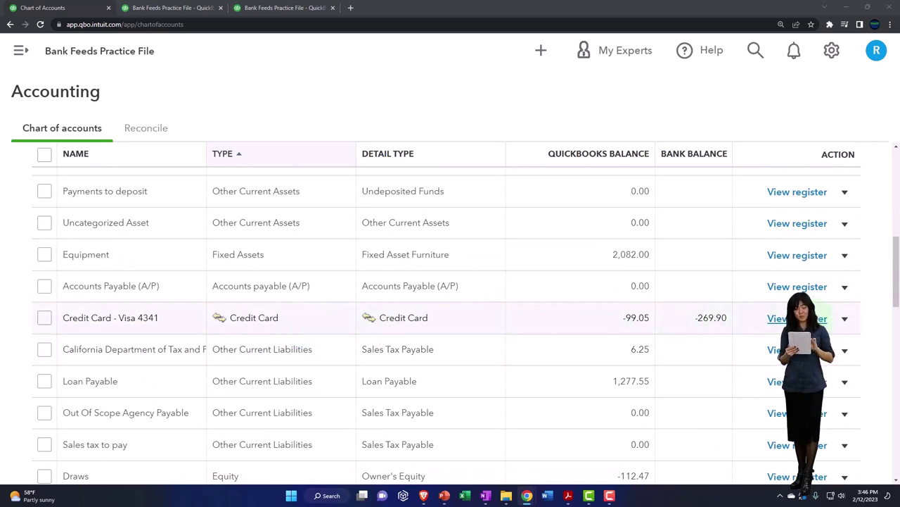
{"action": "left_click", "coordinate": [797, 318]}
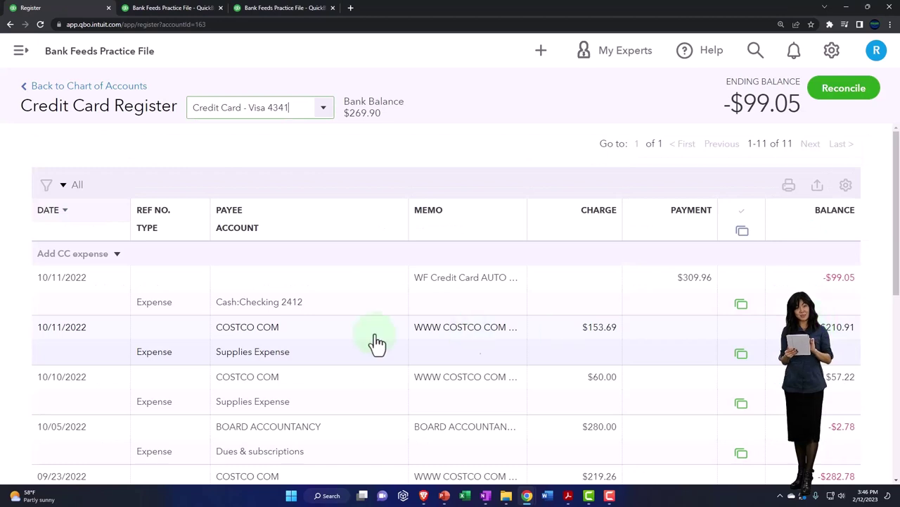
Start an Expense entry in the credit card register dated 08/01/2022, with memo "Beginning balance" and a charge of 1,000.00
{"action": "left_click", "coordinate": [118, 256]}
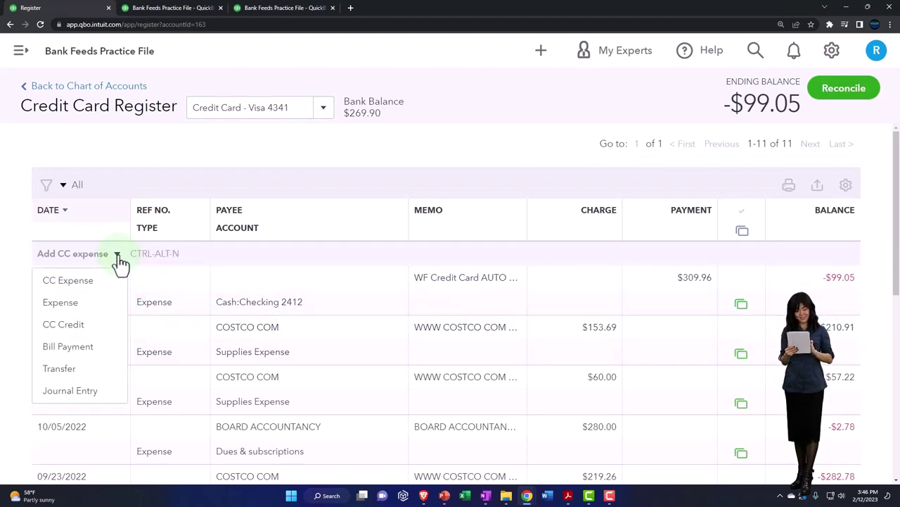
{"action": "left_click", "coordinate": [83, 305]}
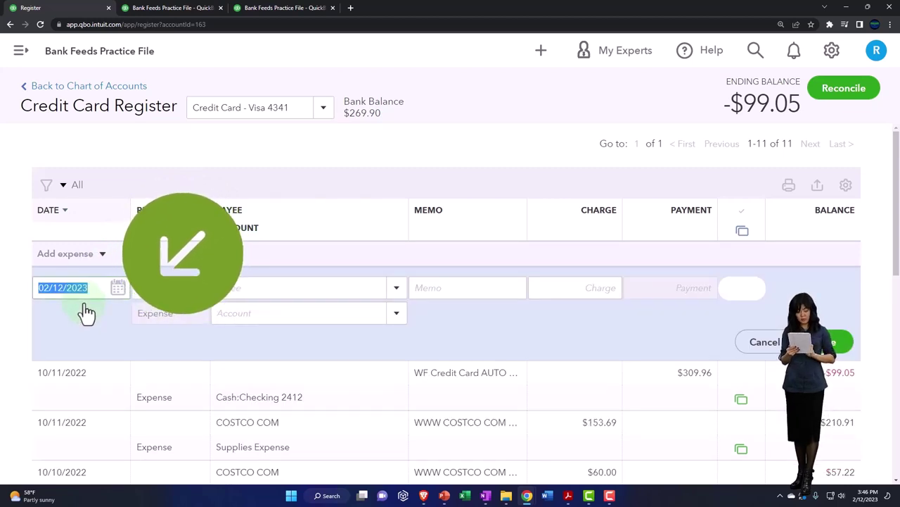
{"action": "type", "text": "083122"}
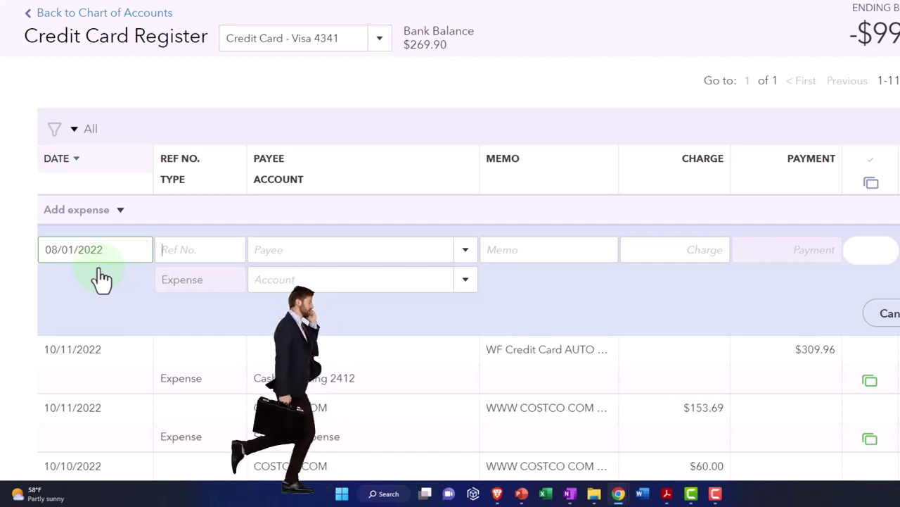
{"action": "key", "text": "Tab"}
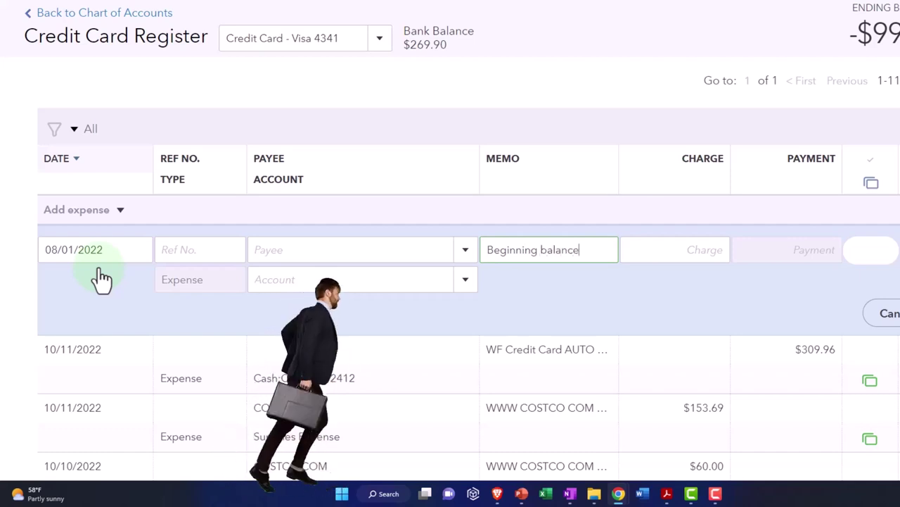
{"action": "type", "text": "1000"}
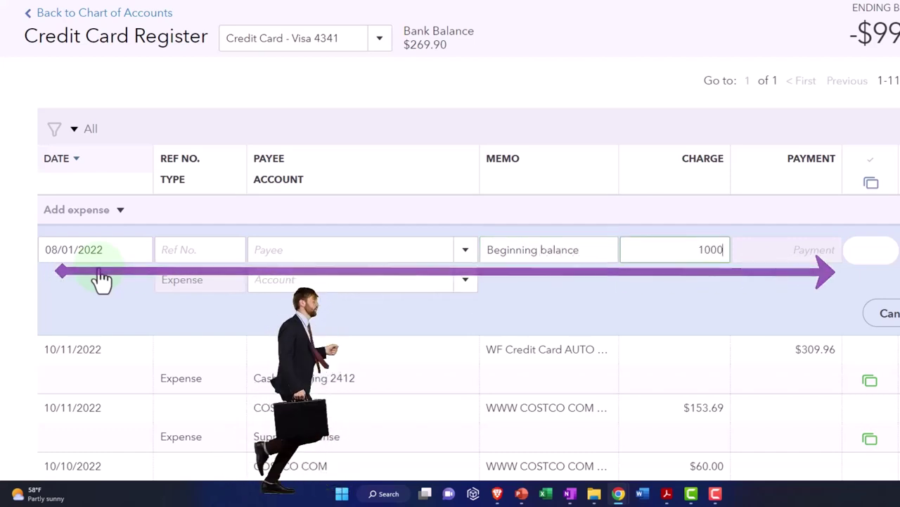
{"action": "key", "text": "Tab"}
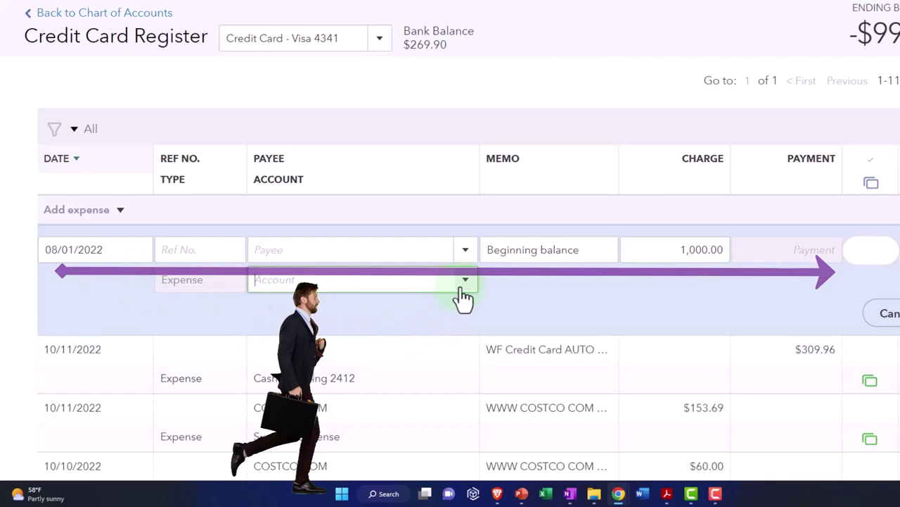
Assign the beginning balance expense to the Owner's Equity account and save the transaction
{"action": "left_click", "coordinate": [465, 281]}
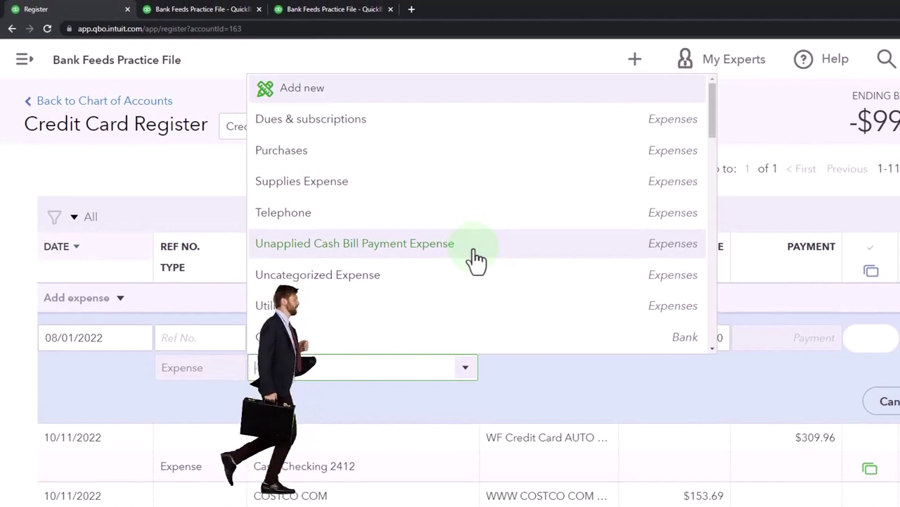
{"action": "scroll", "coordinate": [476, 259], "scroll_direction": "down", "scroll_amount": 3}
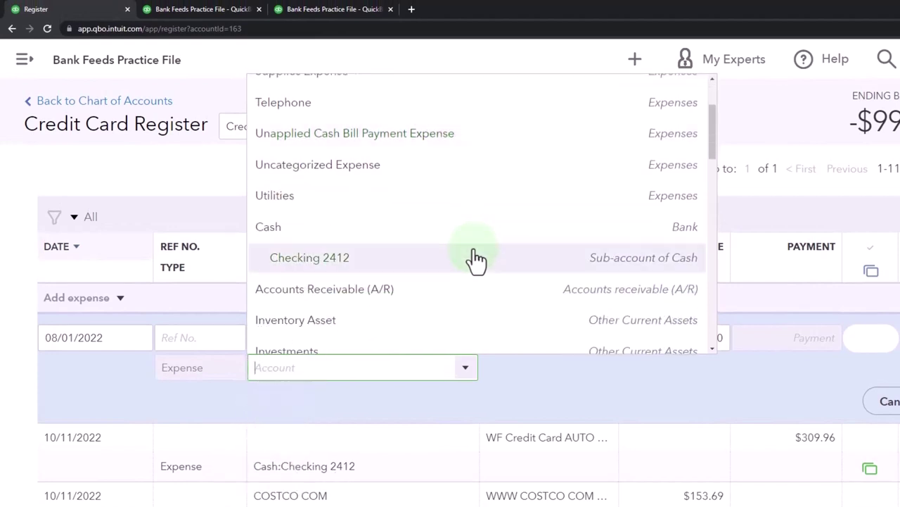
{"action": "scroll", "coordinate": [476, 259], "scroll_direction": "down", "scroll_amount": 10}
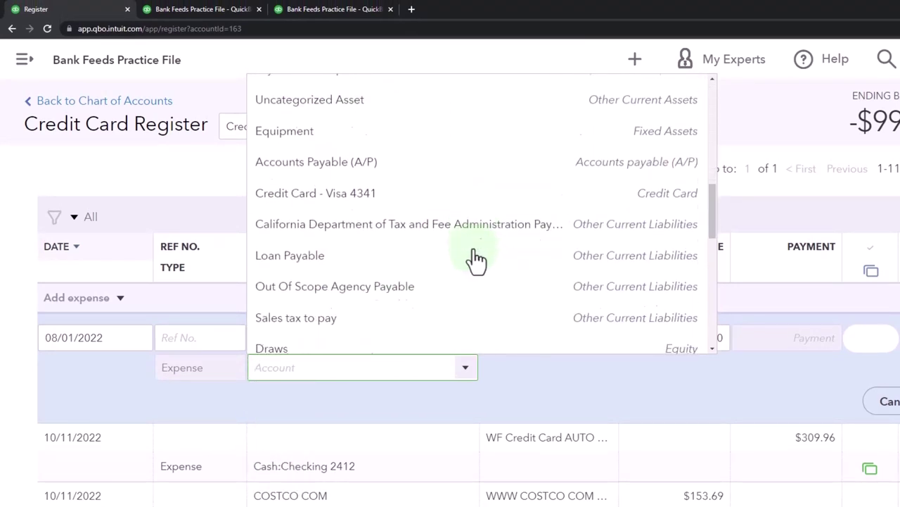
{"action": "scroll", "coordinate": [476, 259], "scroll_direction": "down", "scroll_amount": 4}
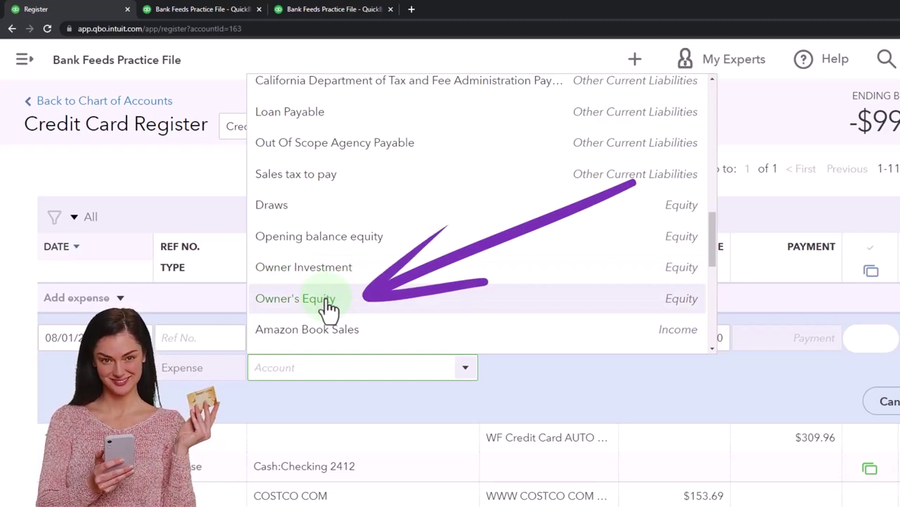
{"action": "left_click", "coordinate": [329, 301]}
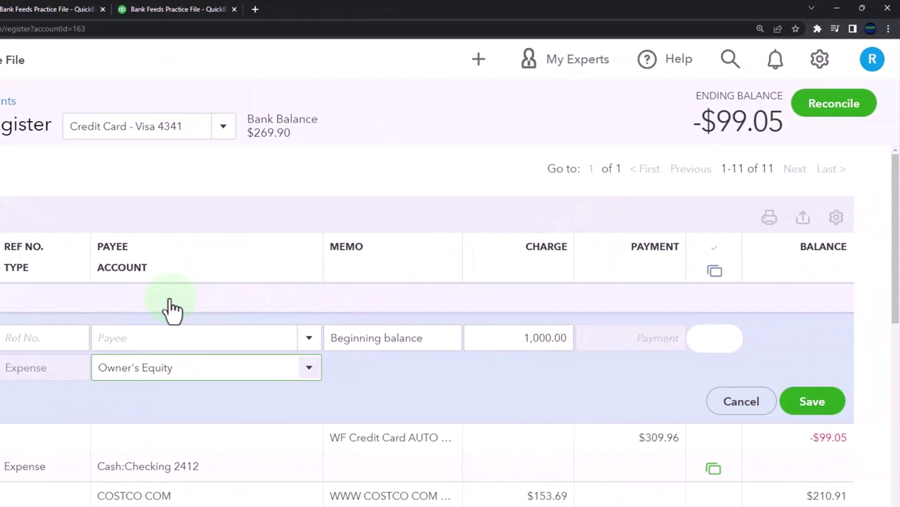
{"action": "left_click", "coordinate": [813, 403]}
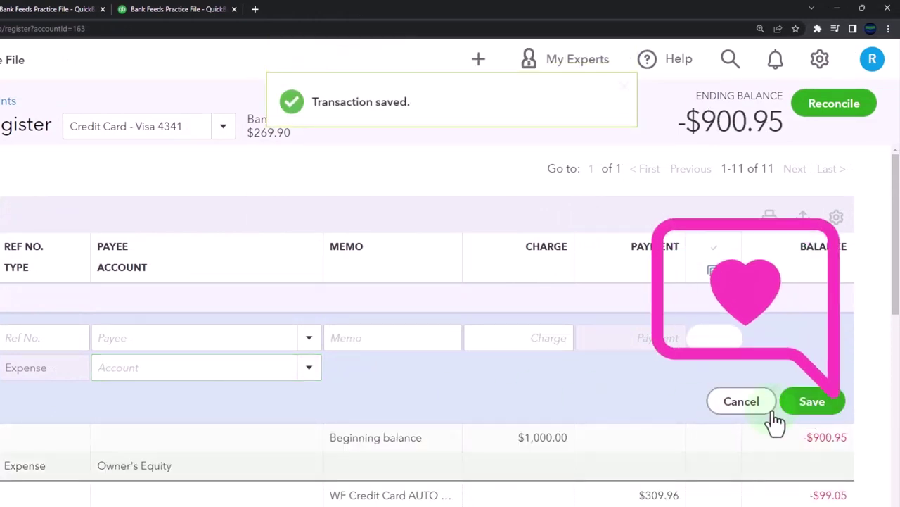
Rerun the 2022 Balance Sheet report and examine the credit card balance among the liabilities
{"action": "left_click", "coordinate": [77, 9]}
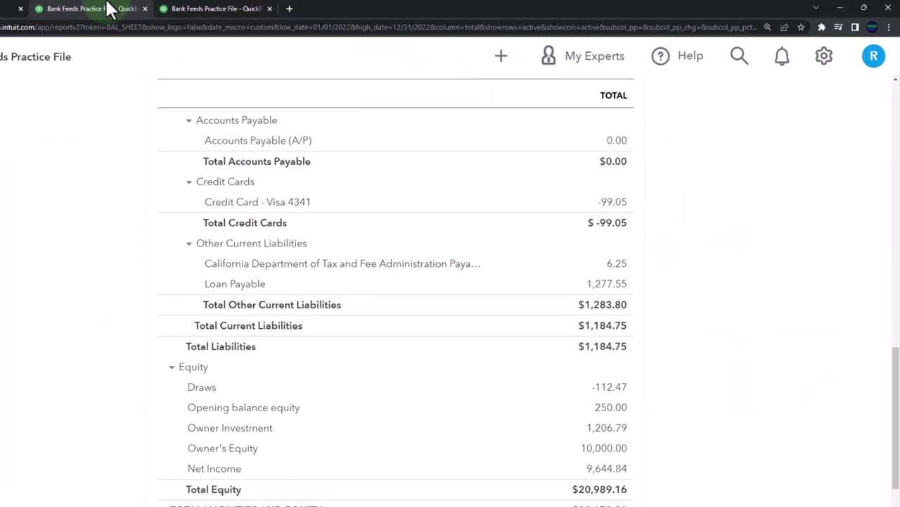
{"action": "scroll", "coordinate": [389, 341], "scroll_direction": "up", "scroll_amount": 10}
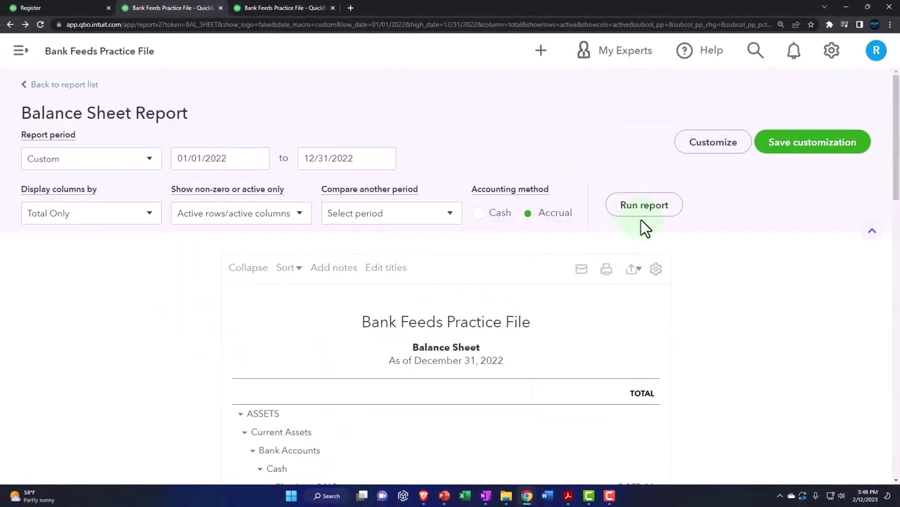
{"action": "scroll", "coordinate": [581, 326], "scroll_direction": "down", "scroll_amount": 3}
{"action": "key", "text": "ctrl+plus"}
{"action": "key", "text": "ctrl+plus"}
{"action": "key", "text": "ctrl+plus"}
{"action": "key", "text": "ctrl+plus"}
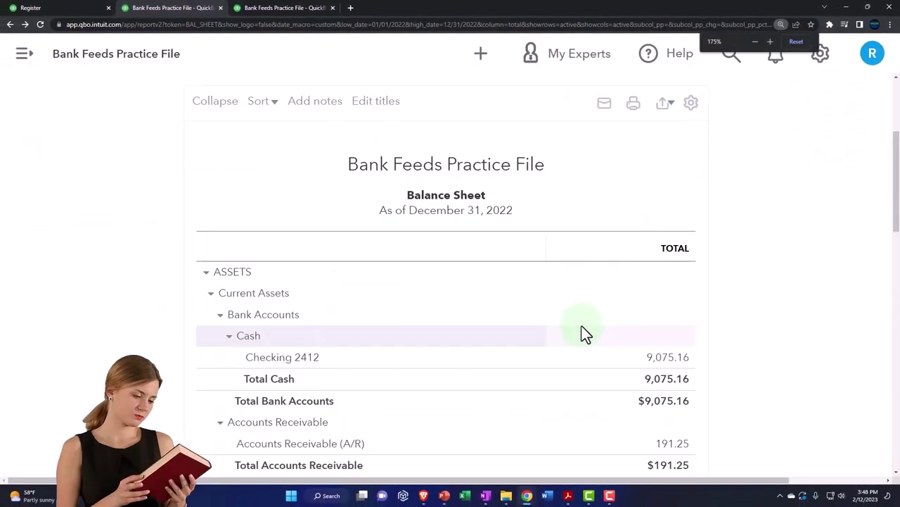
{"action": "scroll", "coordinate": [582, 326], "scroll_direction": "down", "scroll_amount": 1}
{"action": "scroll", "coordinate": [582, 326], "scroll_direction": "down", "scroll_amount": 5}
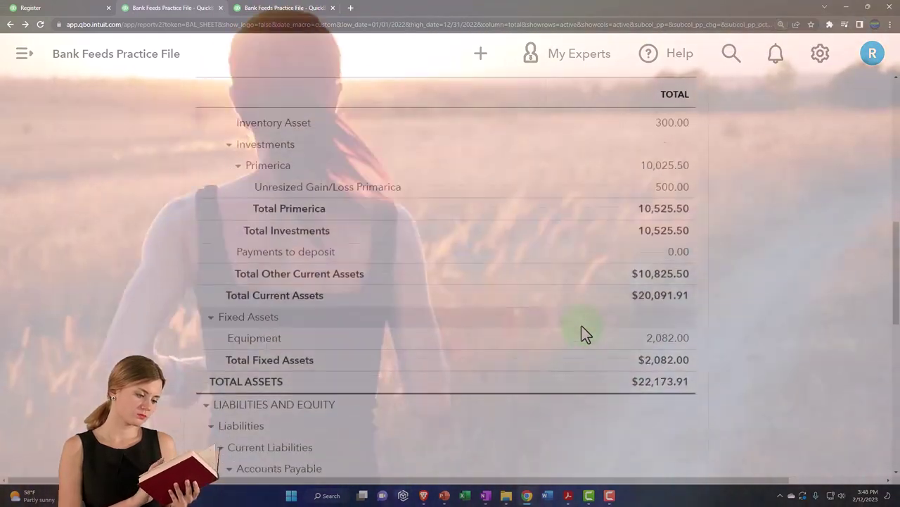
{"action": "scroll", "coordinate": [582, 327], "scroll_direction": "down", "scroll_amount": 3}
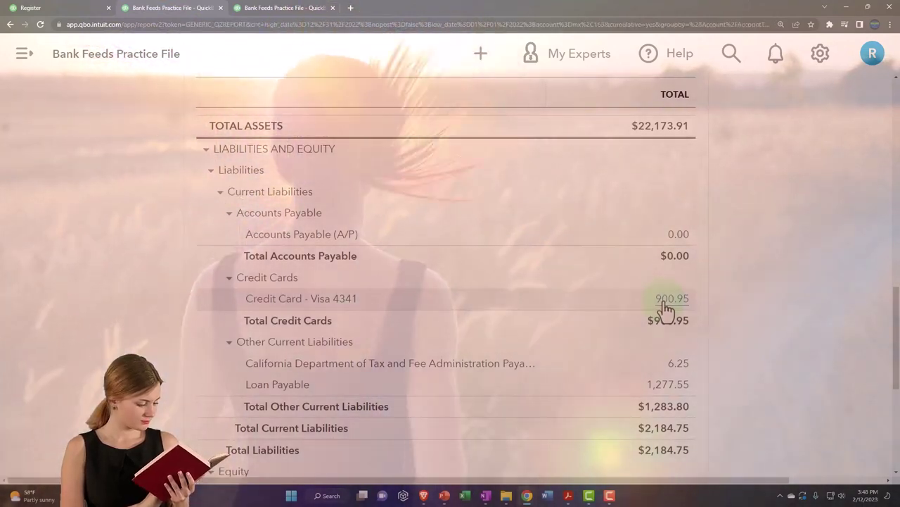
Trace the credit card balance to its 08/01/2022 beginning balance expense, and return to the balance sheet to examine the equity accounts
{"action": "left_click", "coordinate": [664, 302]}
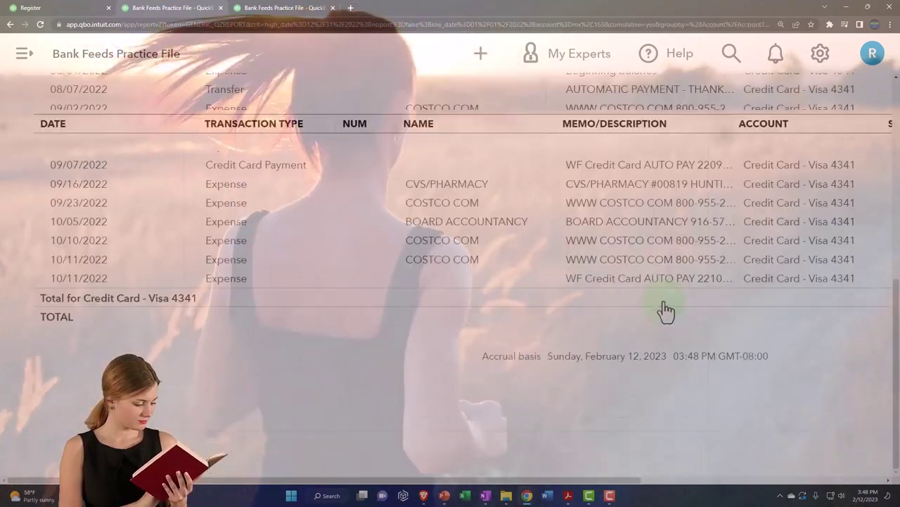
{"action": "key", "text": "ctrl+minus"}
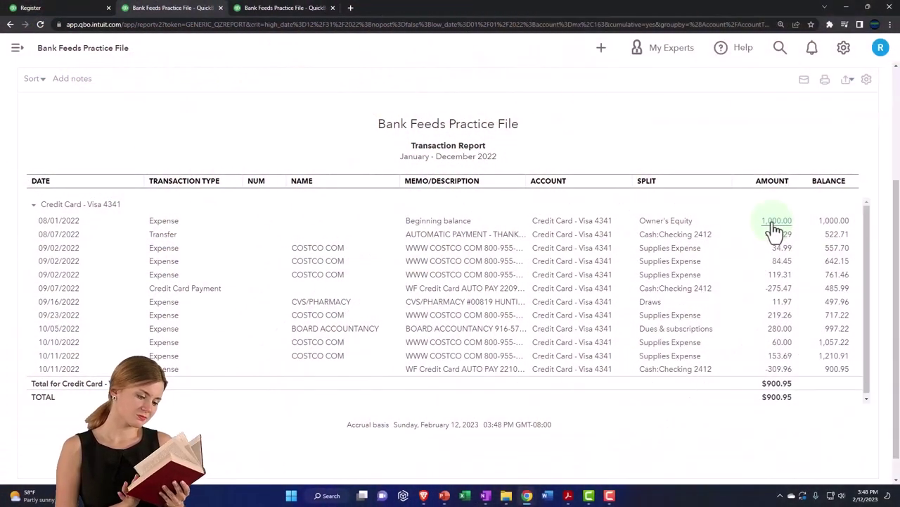
{"action": "left_click", "coordinate": [774, 222]}
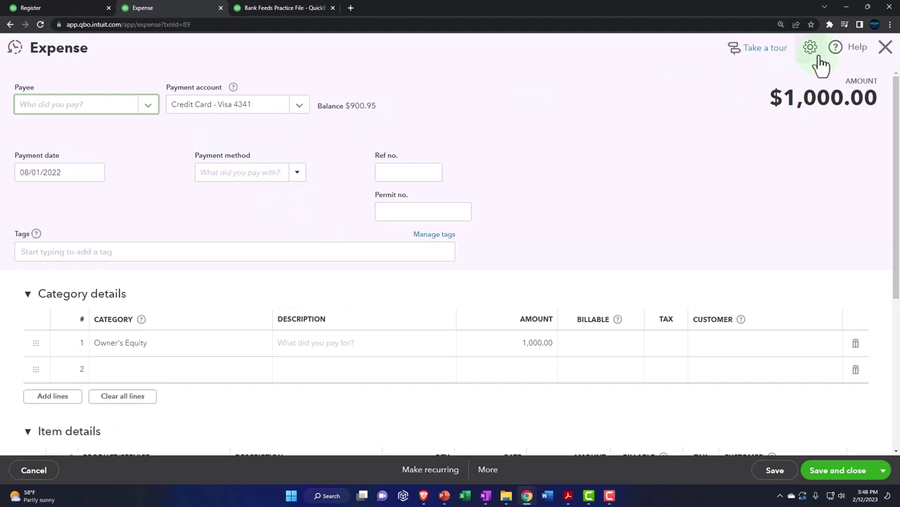
{"action": "left_click", "coordinate": [885, 47]}
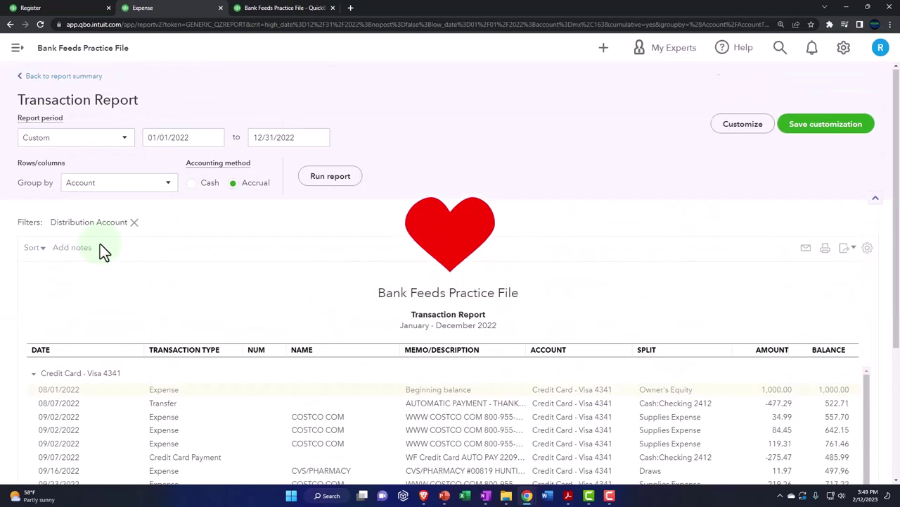
{"action": "left_click", "coordinate": [61, 76]}
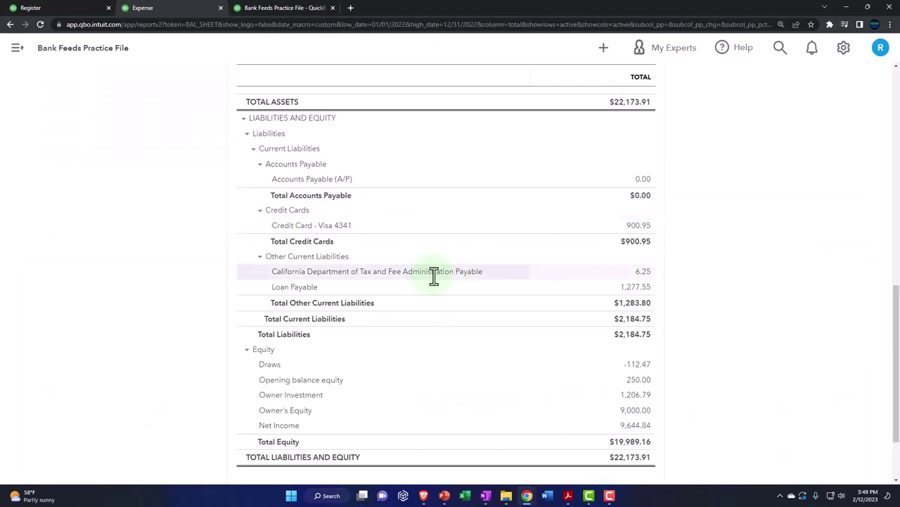
{"action": "scroll", "coordinate": [426, 349], "scroll_direction": "down", "scroll_amount": 2}
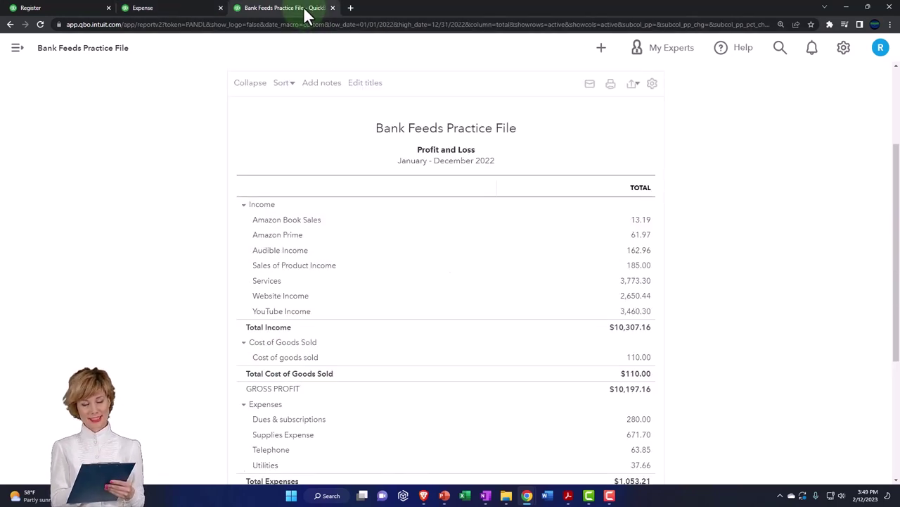
Duplicate the Profit and Loss report's browser tab and open the General Ledger report in it
{"action": "right_click", "coordinate": [305, 10]}
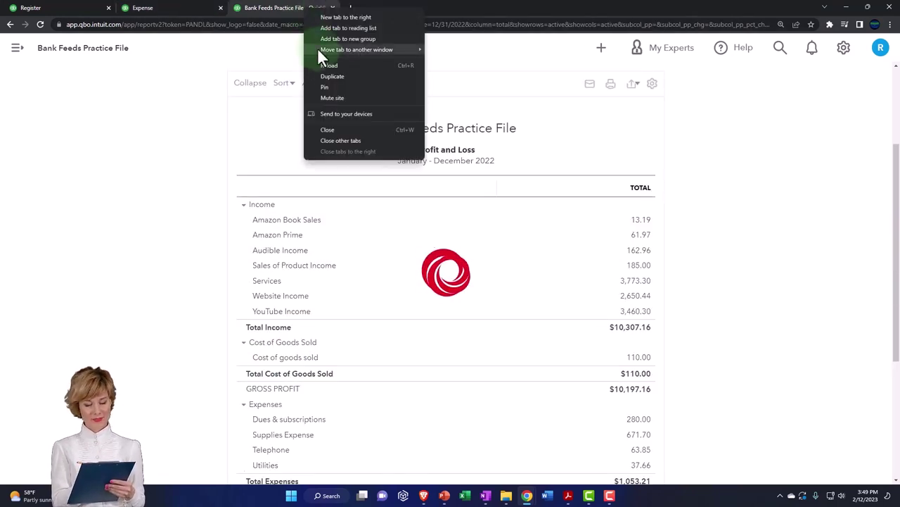
{"action": "left_click", "coordinate": [335, 76]}
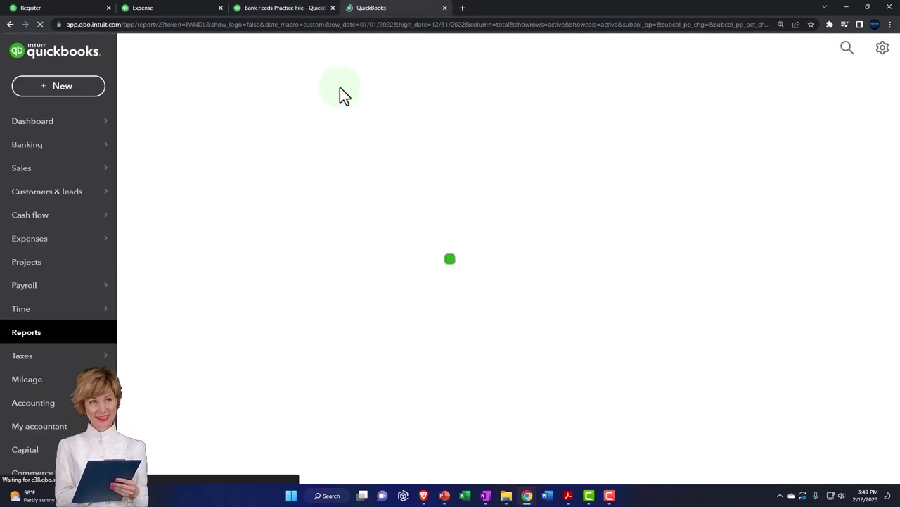
{"action": "left_click", "coordinate": [26, 329]}
{"action": "left_click", "coordinate": [646, 126]}
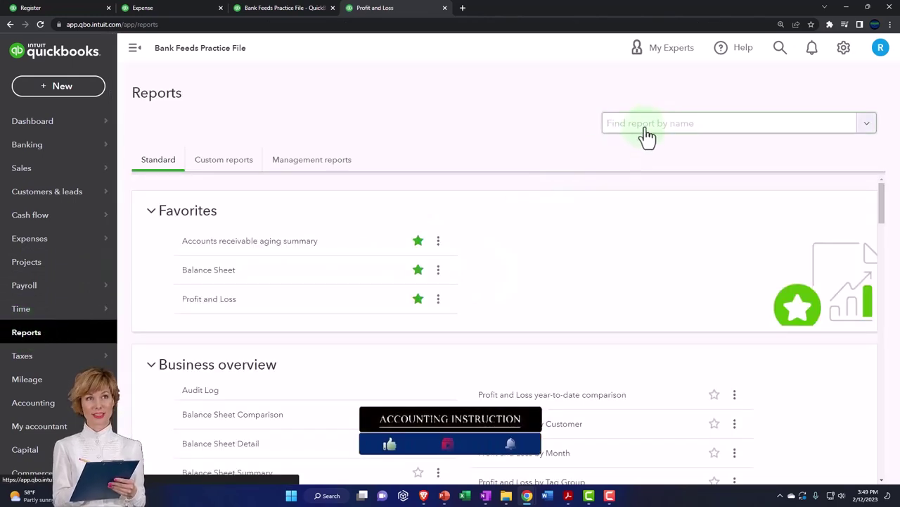
{"action": "type", "text": "genera"}
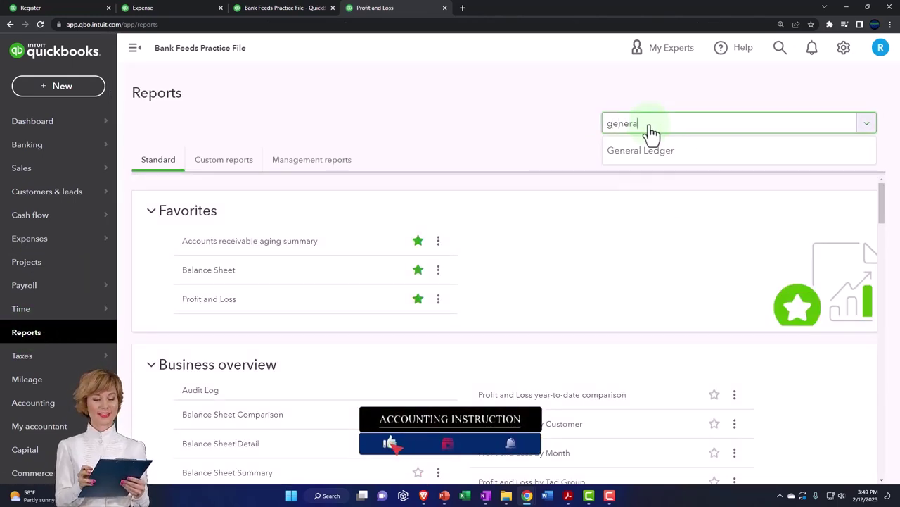
{"action": "type", "text": "l"}
{"action": "left_click", "coordinate": [650, 141]}
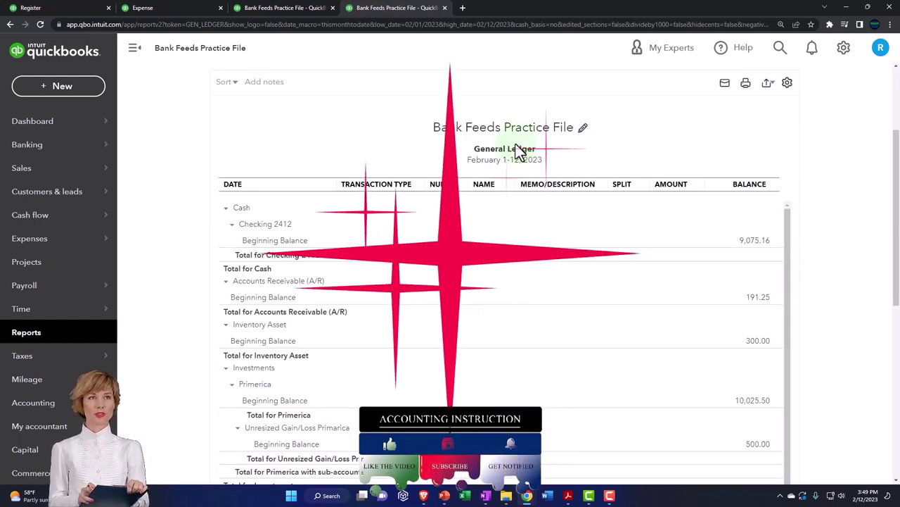
Run the General Ledger report for the period 01/01/2022 to 12/31/2022
{"action": "scroll", "coordinate": [315, 197], "scroll_direction": "up", "scroll_amount": 2}
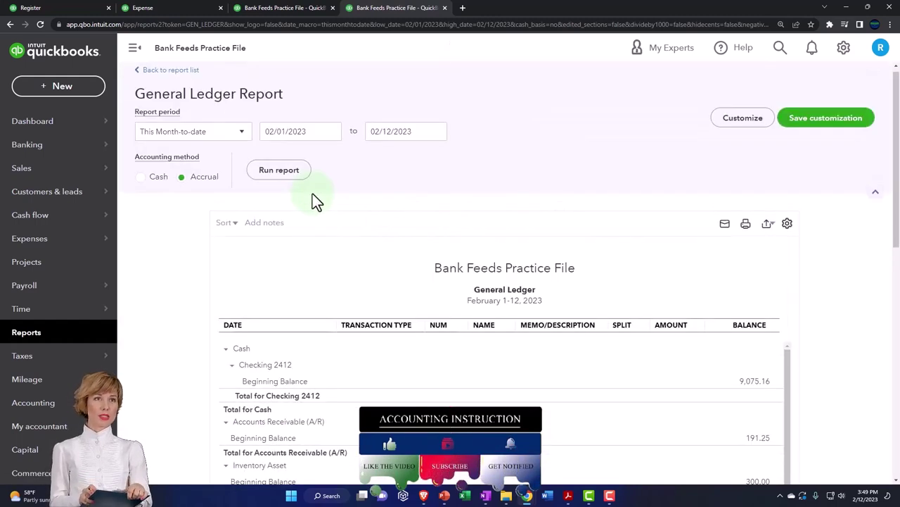
{"action": "scroll", "coordinate": [200, 211], "scroll_direction": "down", "scroll_amount": 1}
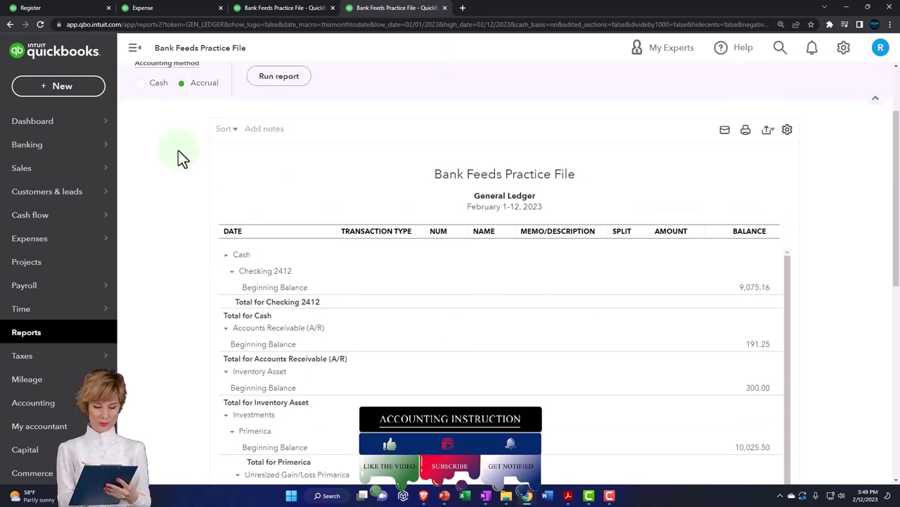
{"action": "scroll", "coordinate": [189, 245], "scroll_direction": "up", "scroll_amount": 1}
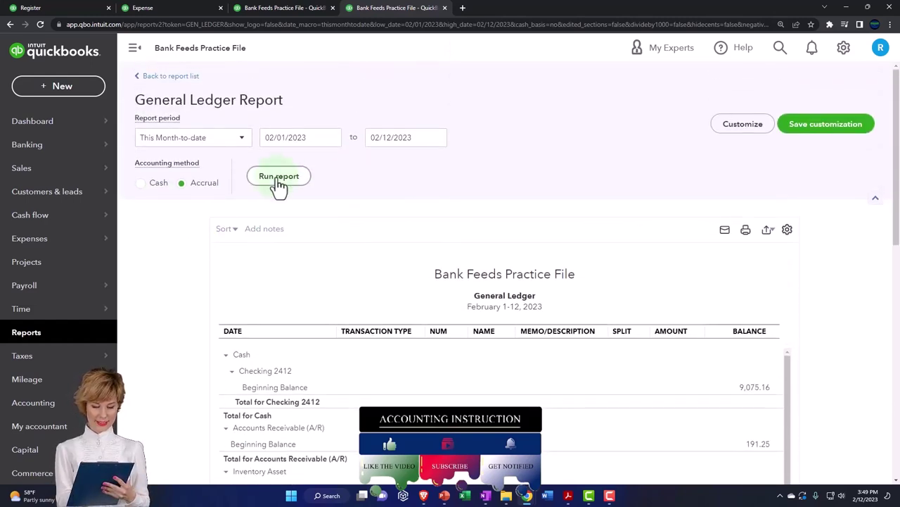
{"action": "left_click", "coordinate": [316, 137]}
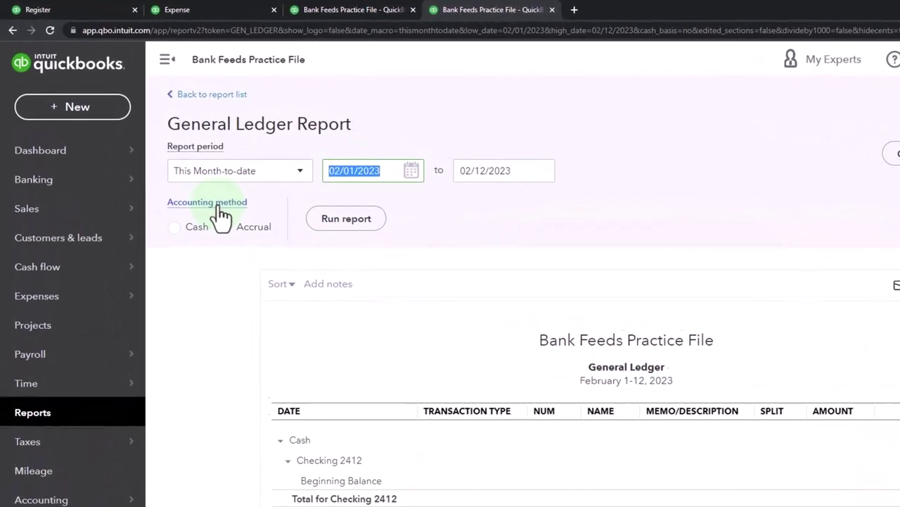
{"action": "type", "text": "01/01/202"}
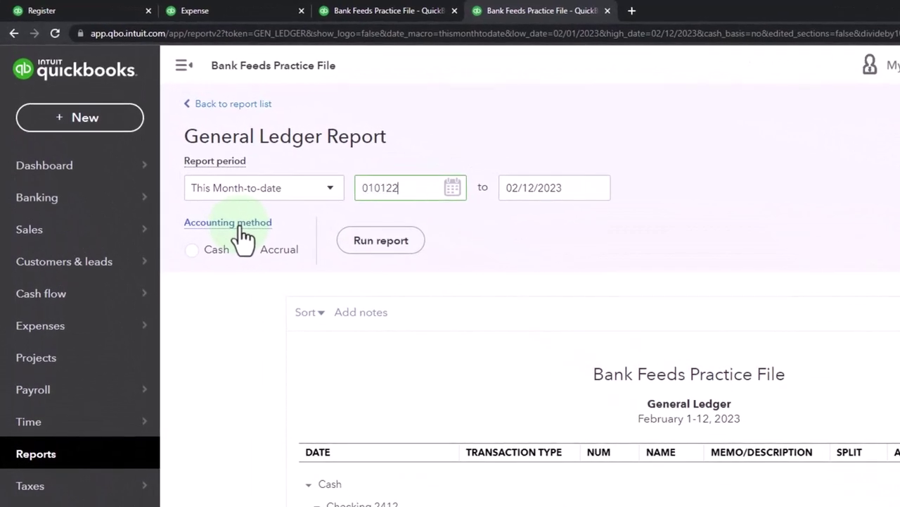
{"action": "key", "text": "Tab"}
{"action": "type", "text": "123122"}
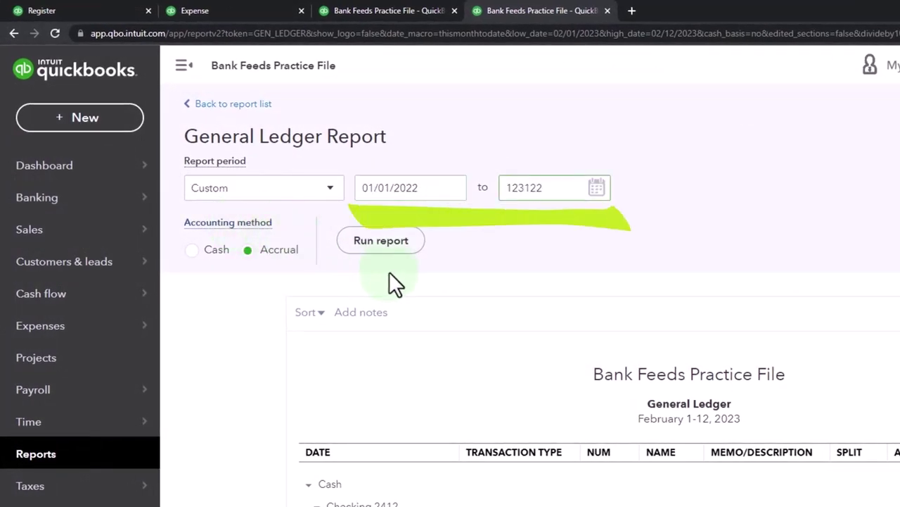
{"action": "left_click", "coordinate": [380, 243]}
Collapse the asset accounts in the General Ledger, from Cash through Payments to deposit and Equipment
{"action": "scroll", "coordinate": [295, 351], "scroll_direction": "down", "scroll_amount": 3}
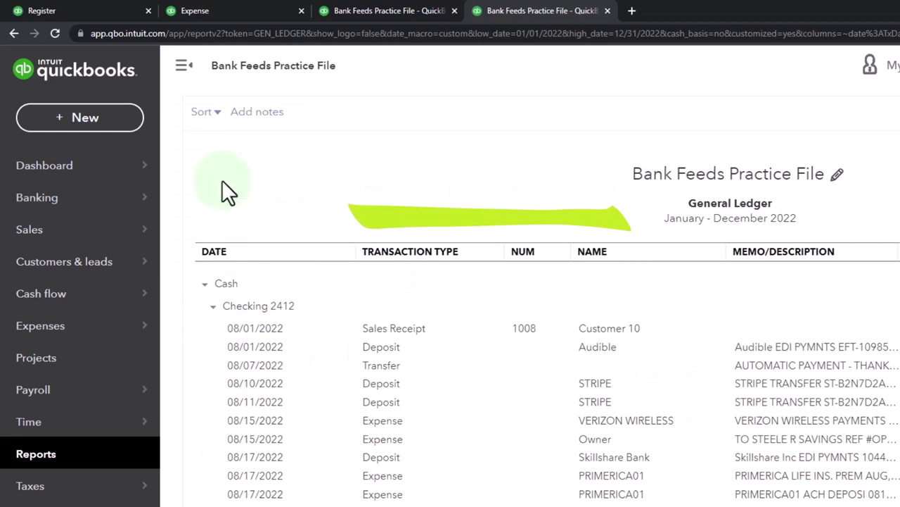
{"action": "left_click", "coordinate": [204, 283]}
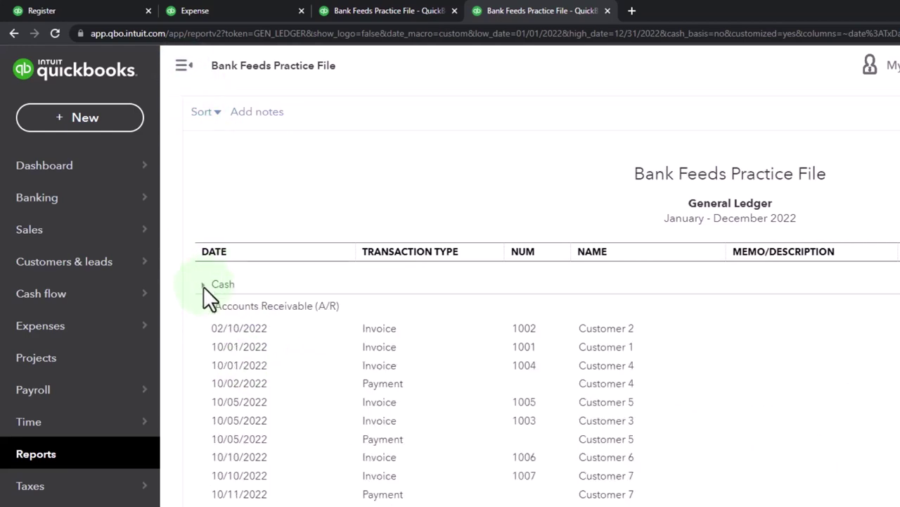
{"action": "left_click", "coordinate": [204, 306]}
{"action": "left_click", "coordinate": [206, 328]}
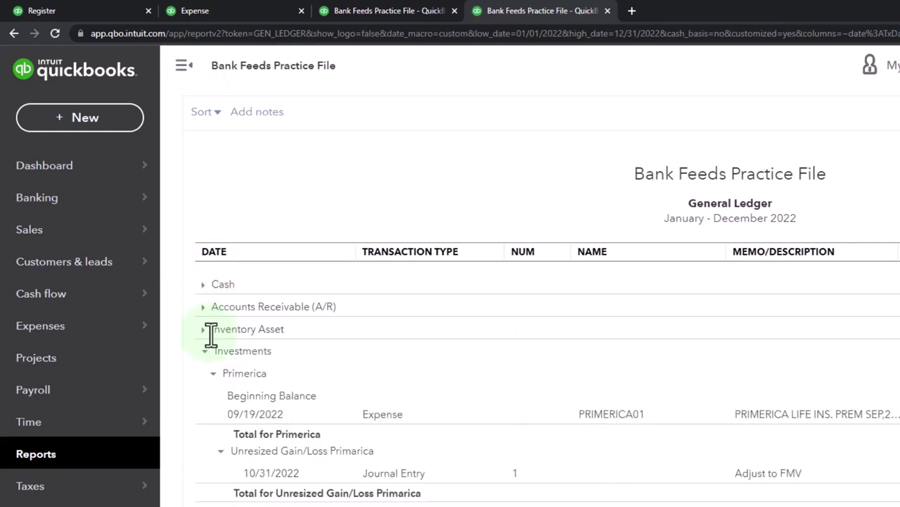
{"action": "left_click", "coordinate": [204, 351]}
{"action": "left_click", "coordinate": [204, 374]}
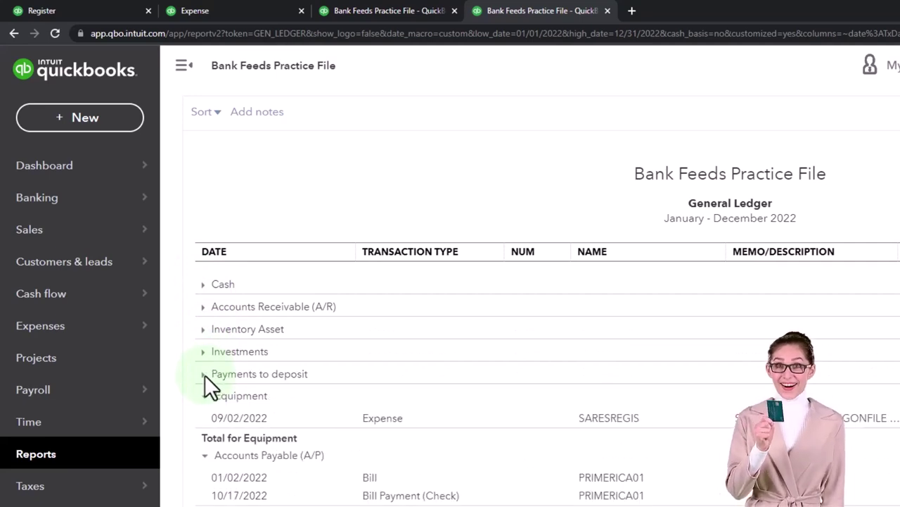
{"action": "left_click", "coordinate": [204, 397]}
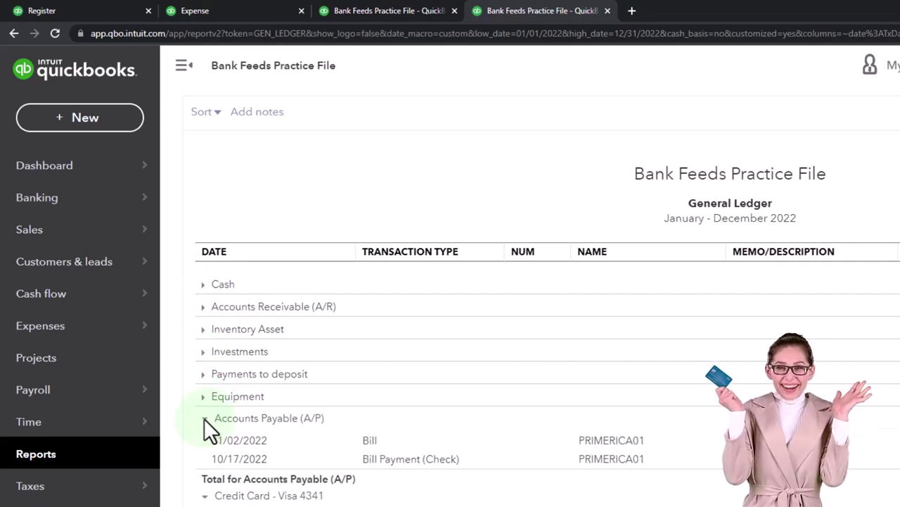
Collapse the Accounts Payable, Visa credit card and California Department of Tax and Fee Administration Payable accounts
{"action": "left_click", "coordinate": [204, 417]}
{"action": "left_click", "coordinate": [205, 363]}
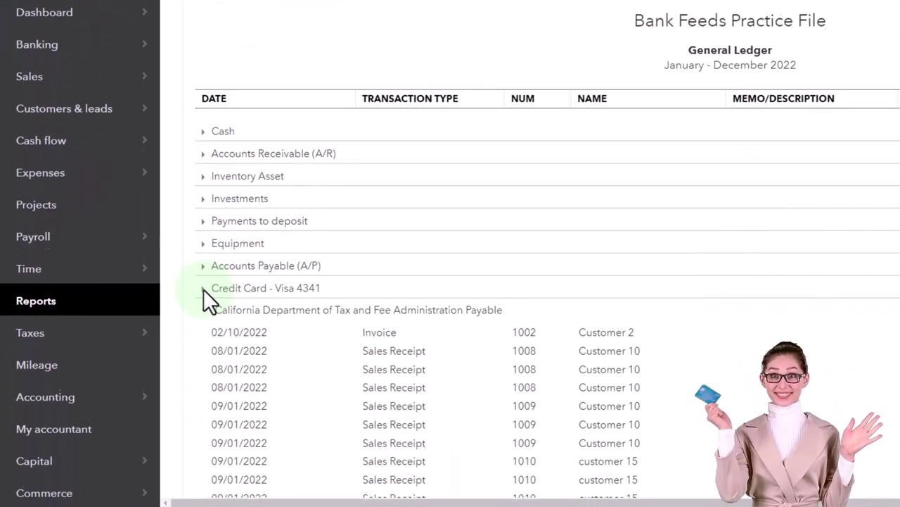
{"action": "scroll", "coordinate": [204, 351], "scroll_direction": "down", "scroll_amount": 1}
{"action": "left_click", "coordinate": [204, 321]}
Collapse the Draws and Opening balance equity accounts, and examine the 08/01/2022 expense under Owner's Equity
{"action": "scroll", "coordinate": [208, 218], "scroll_direction": "down", "scroll_amount": 1}
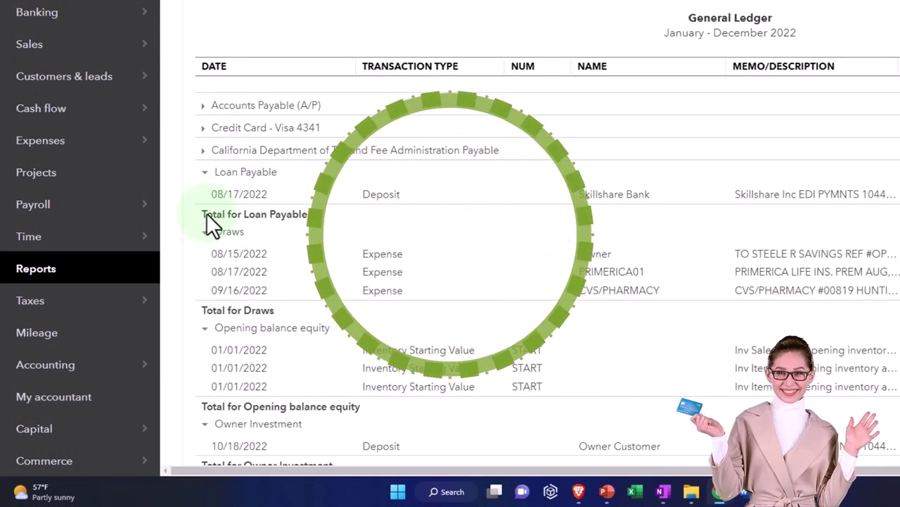
{"action": "left_click", "coordinate": [205, 229]}
{"action": "scroll", "coordinate": [205, 230], "scroll_direction": "down", "scroll_amount": 1}
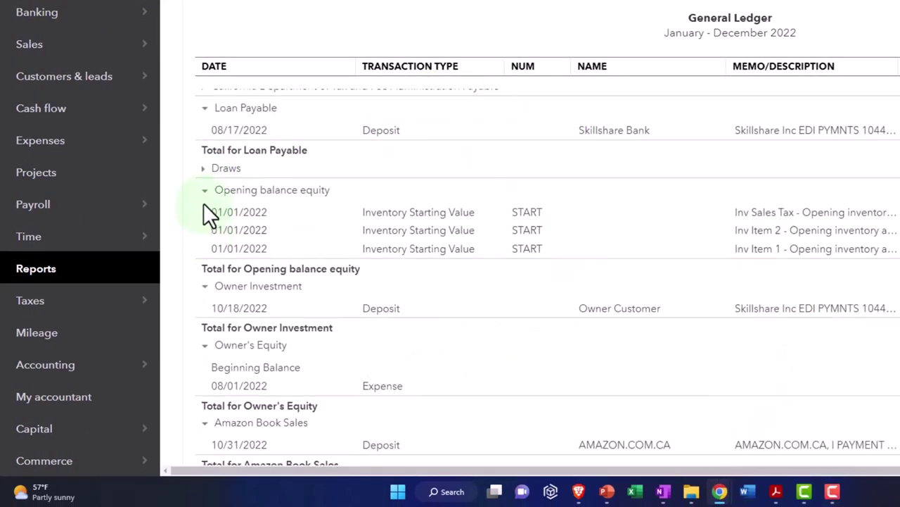
{"action": "left_click", "coordinate": [204, 190]}
{"action": "scroll", "coordinate": [209, 248], "scroll_direction": "down", "scroll_amount": 1}
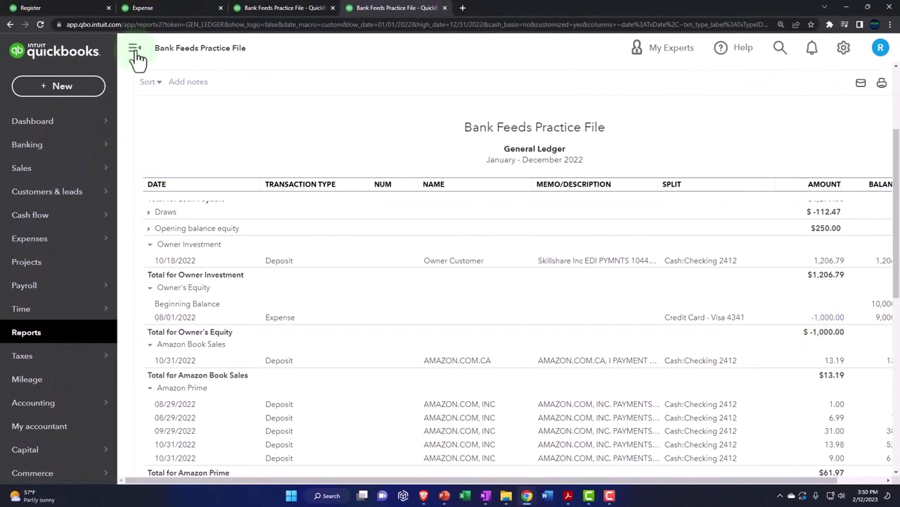
{"action": "left_click", "coordinate": [135, 48]}
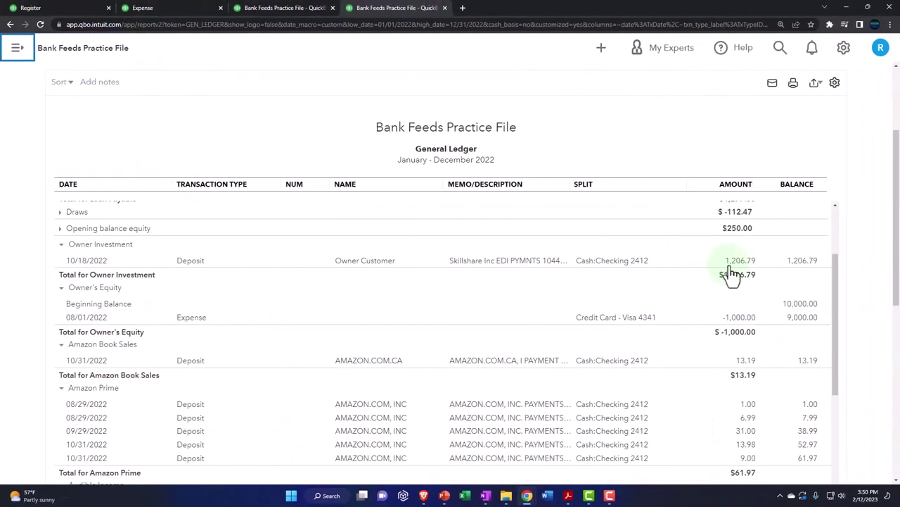
{"action": "left_click", "coordinate": [740, 320]}
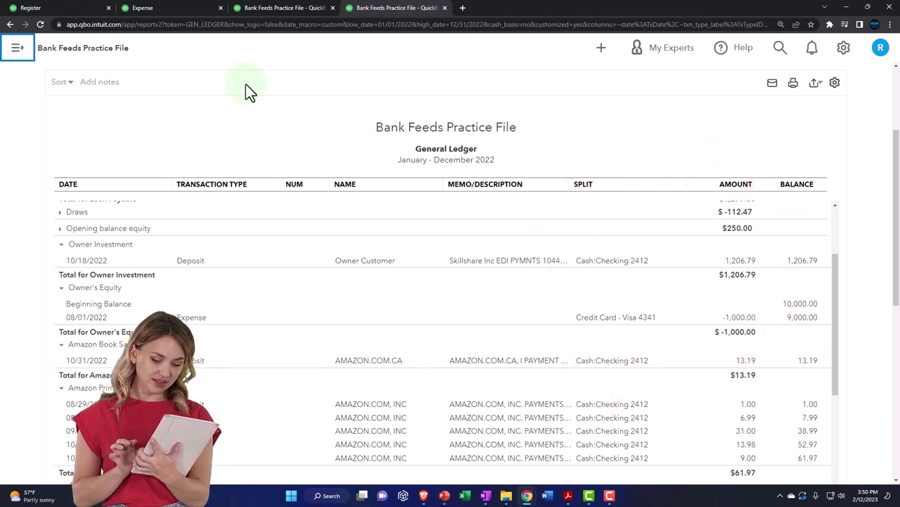
Return to the credit card register's browser tab and resume the Visa credit card reconciliation from the Accounting area
{"action": "left_click", "coordinate": [76, 7]}
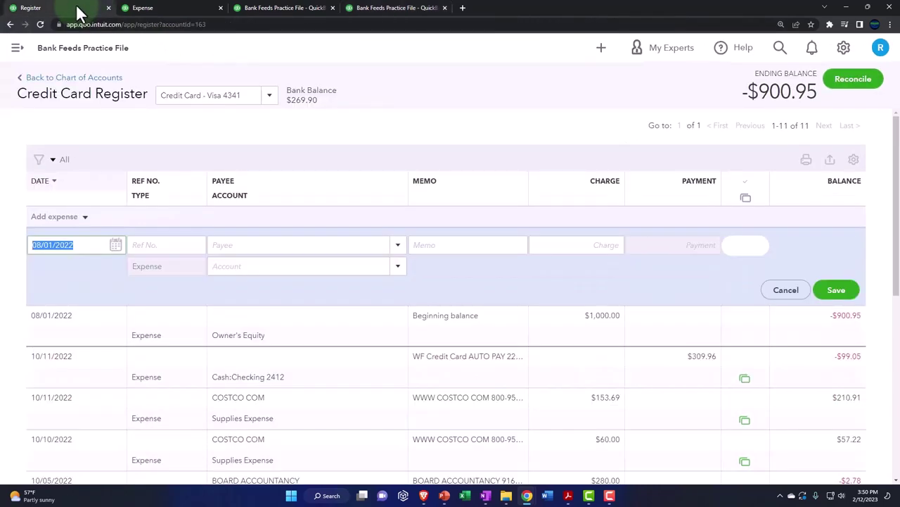
{"action": "left_click", "coordinate": [17, 48]}
{"action": "scroll", "coordinate": [60, 239], "scroll_direction": "down", "scroll_amount": 2}
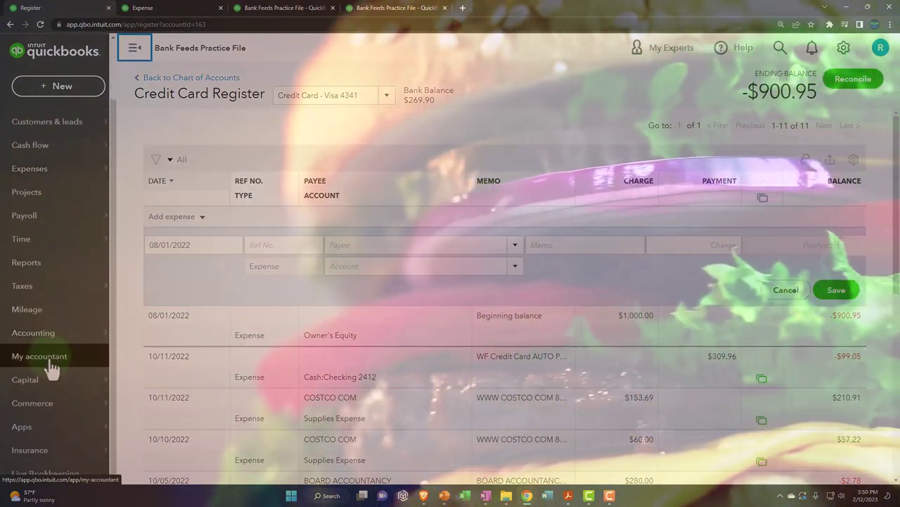
{"action": "left_click", "coordinate": [42, 338]}
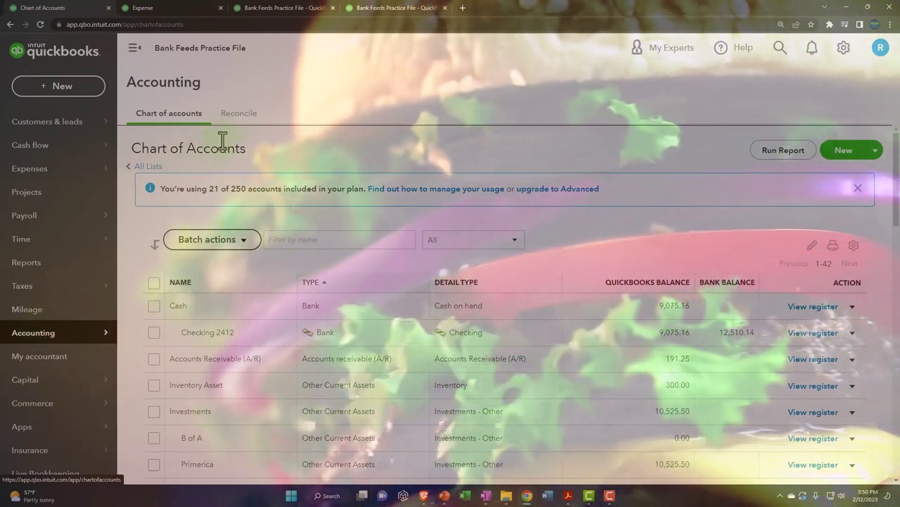
{"action": "left_click", "coordinate": [239, 116]}
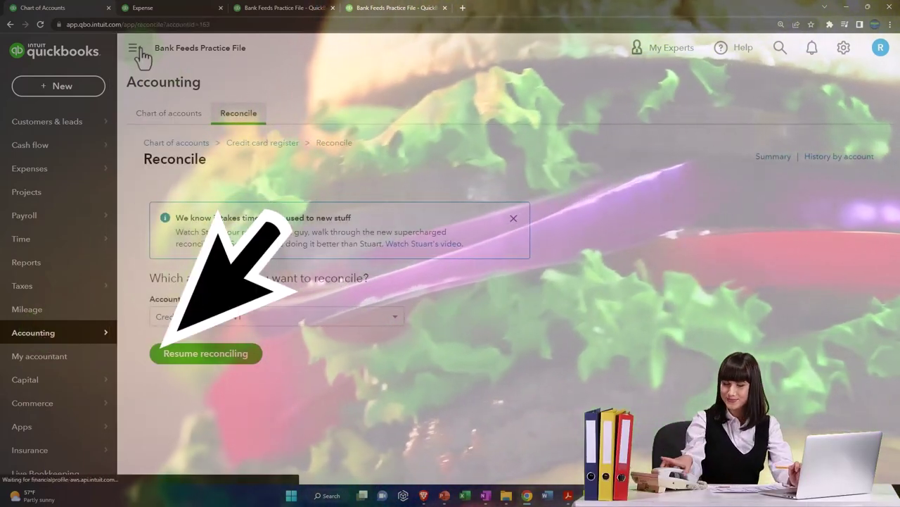
{"action": "left_click", "coordinate": [134, 48]}
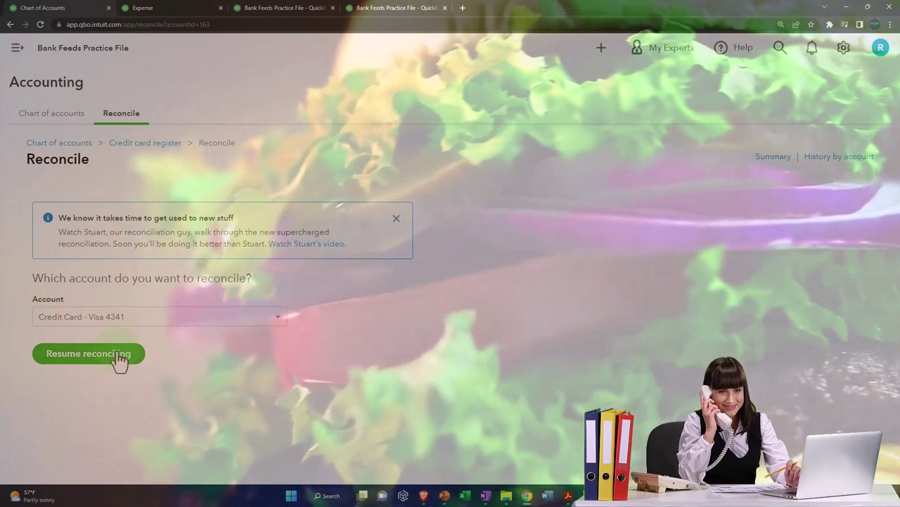
{"action": "left_click", "coordinate": [119, 356]}
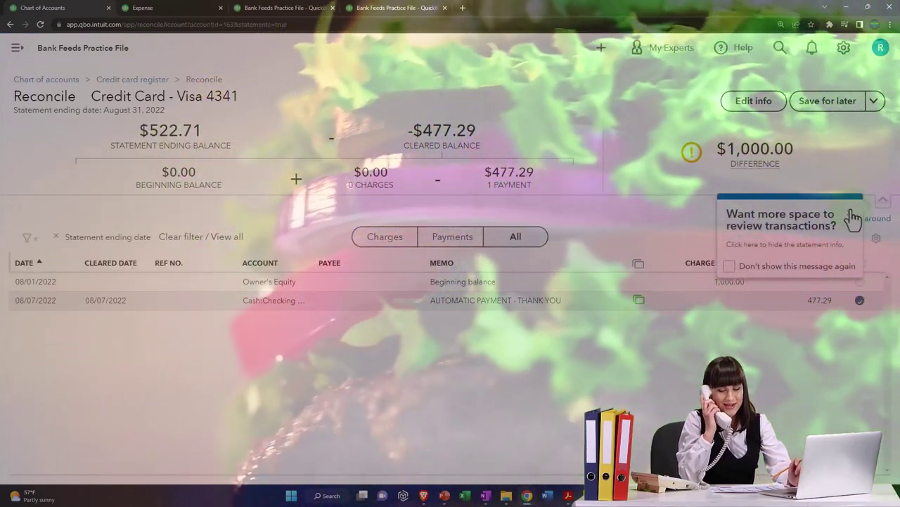
Mark the 08/01/2022 beginning balance charge of 1,000.00 as cleared and finish the reconciliation
{"action": "left_click", "coordinate": [853, 217]}
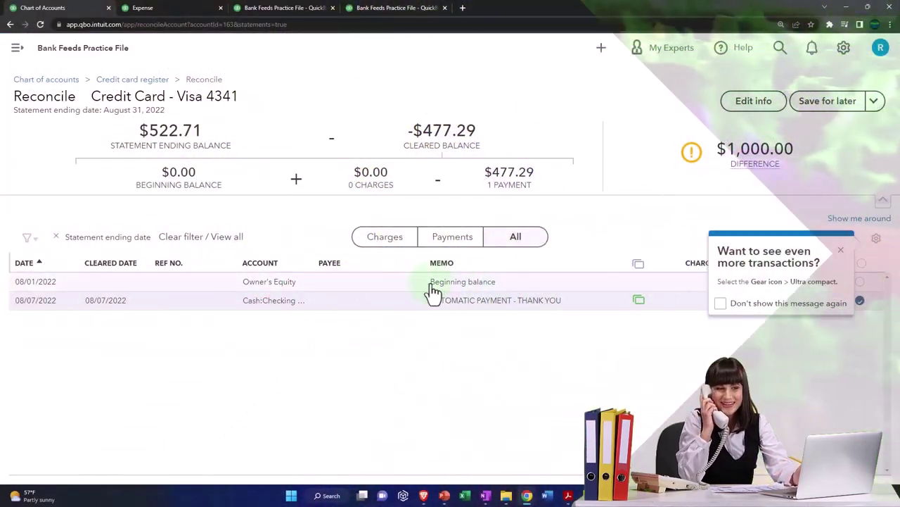
{"action": "left_click", "coordinate": [841, 252]}
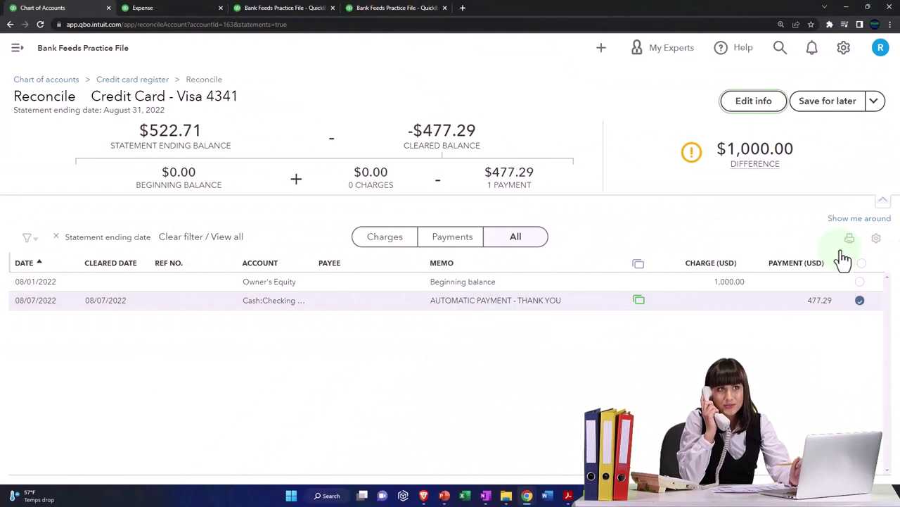
{"action": "left_click", "coordinate": [860, 284]}
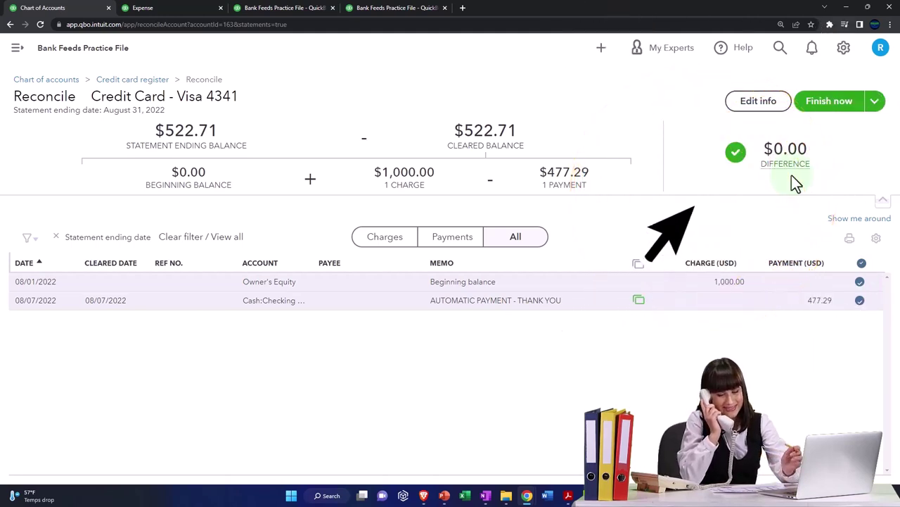
{"action": "left_click", "coordinate": [812, 120]}
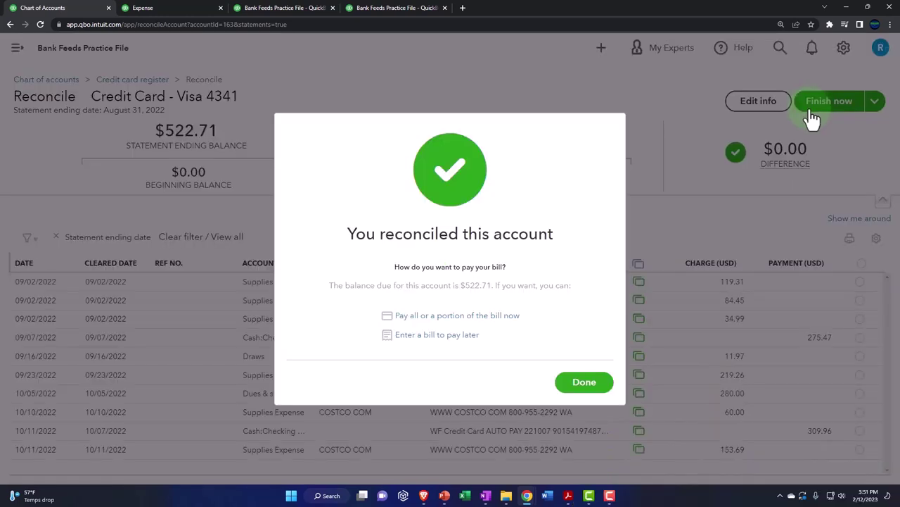